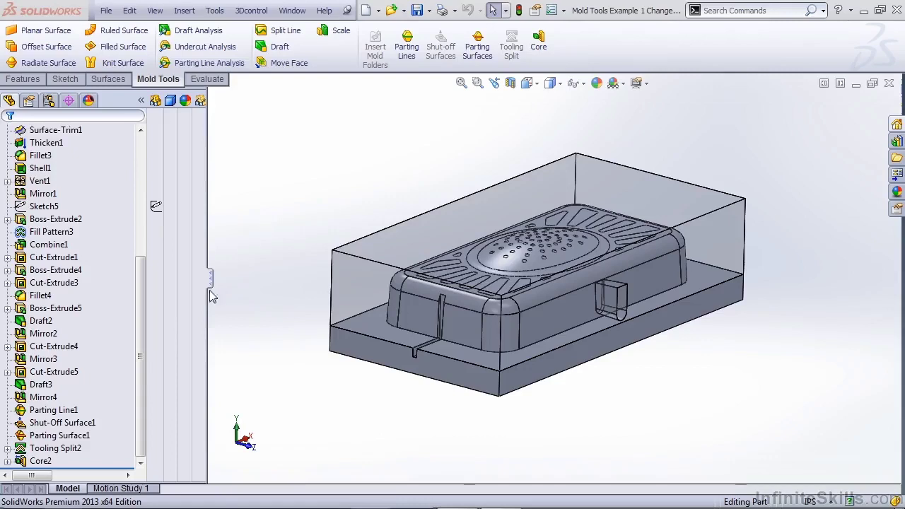
Hide the tooling split body and the side core so that only the moulded cover is shown
click(51, 412)
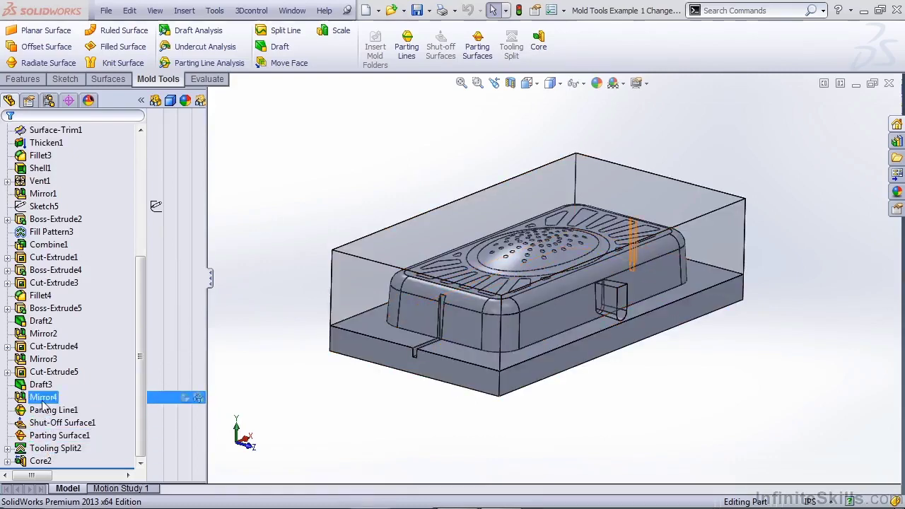
click(424, 229)
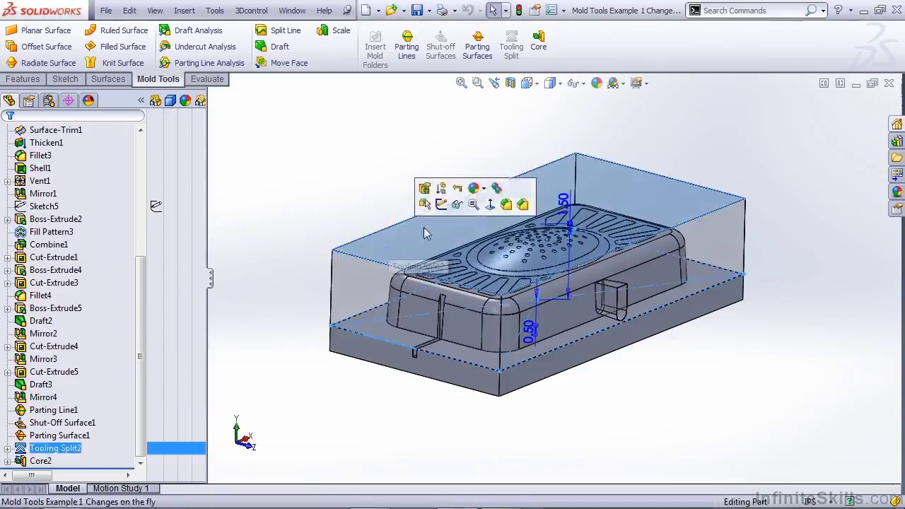
click(457, 204)
middle_drag(599, 311, 633, 301)
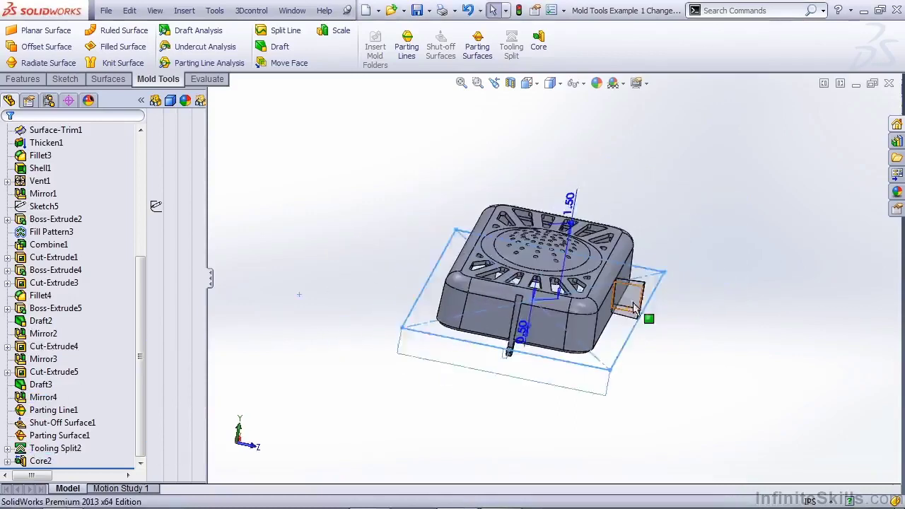
click(633, 303)
click(703, 252)
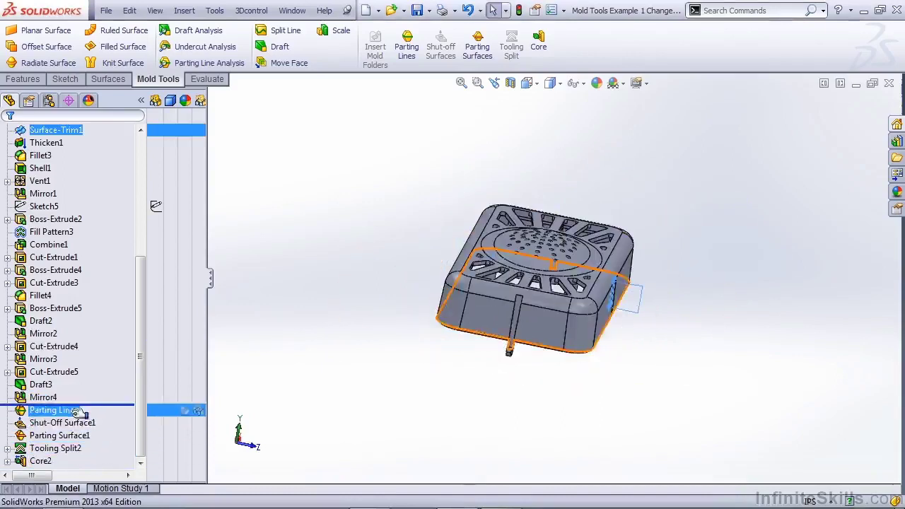
Roll the model back to just after Mirror4, before the Parting Line feature
drag(76, 411, 74, 406)
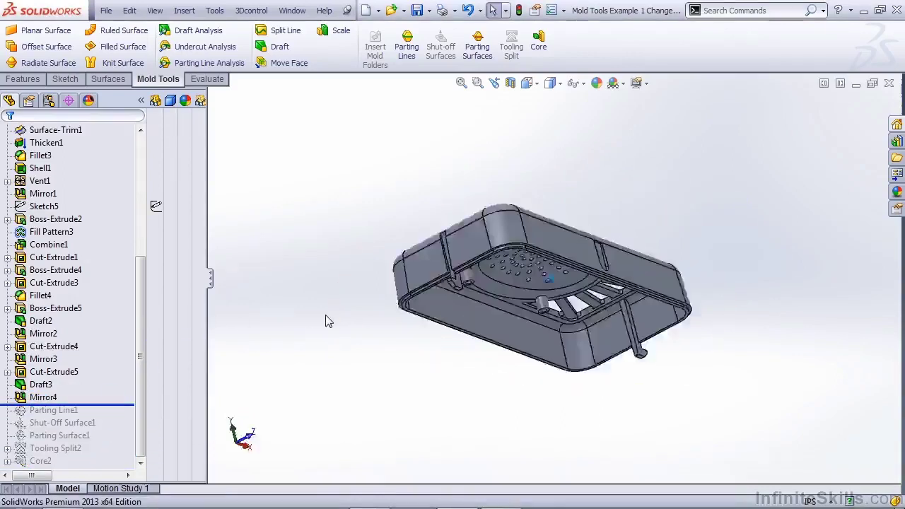
key(ctrl+7)
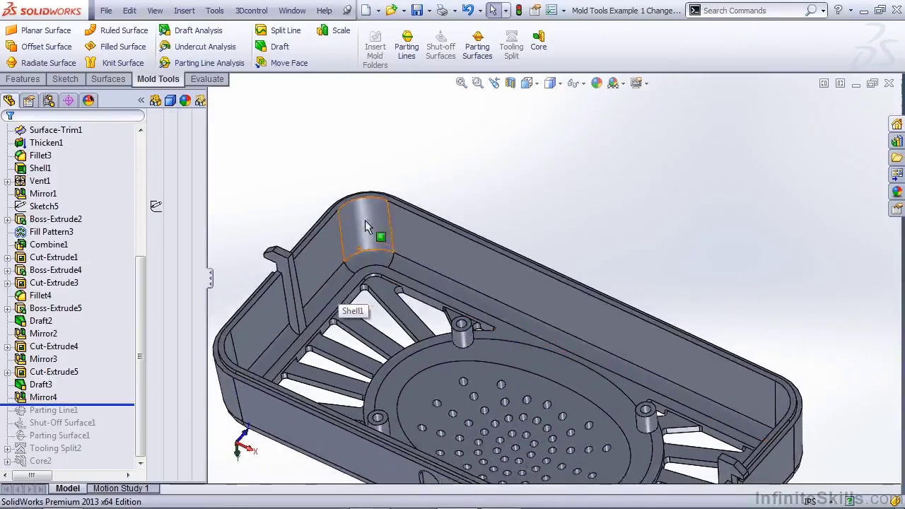
Start a translating Move Face and select the end faces of the two screw bosses along one long wall
click(283, 63)
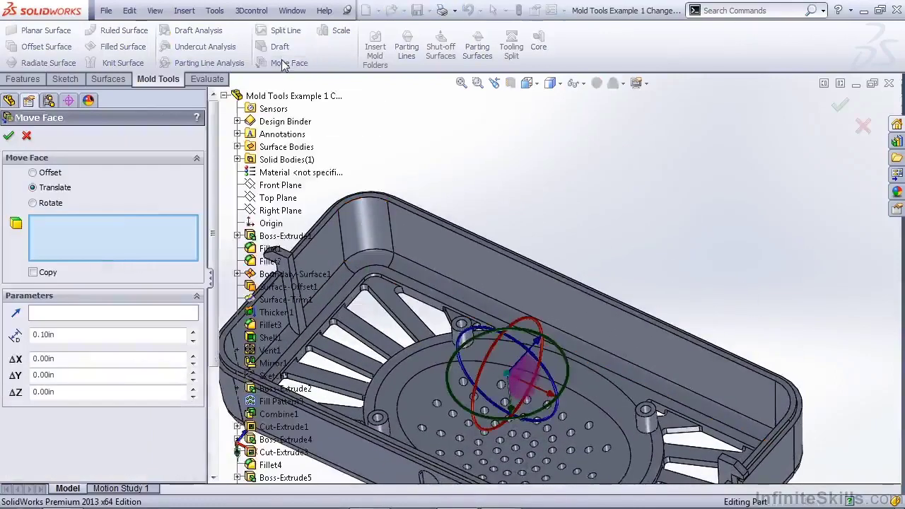
scroll(461, 323, down, 5)
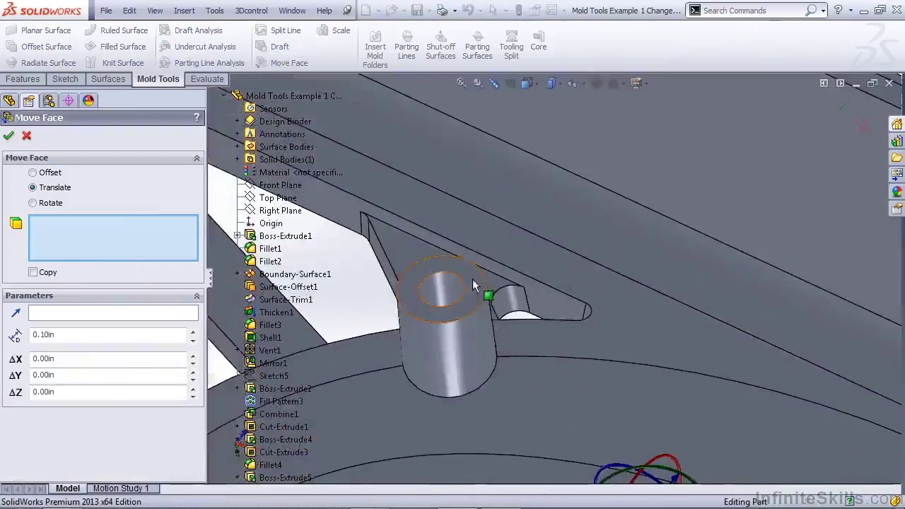
click(475, 284)
scroll(484, 286, up, 5)
scroll(653, 319, down, 5)
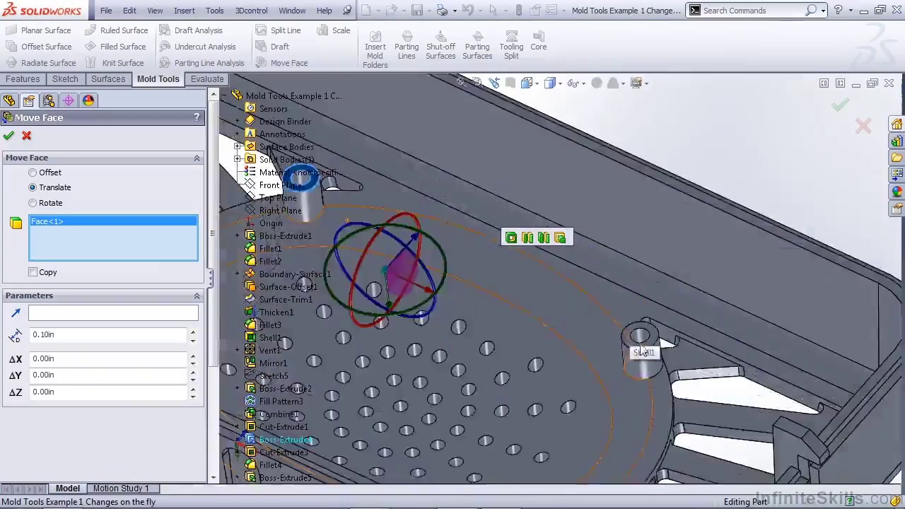
click(654, 317)
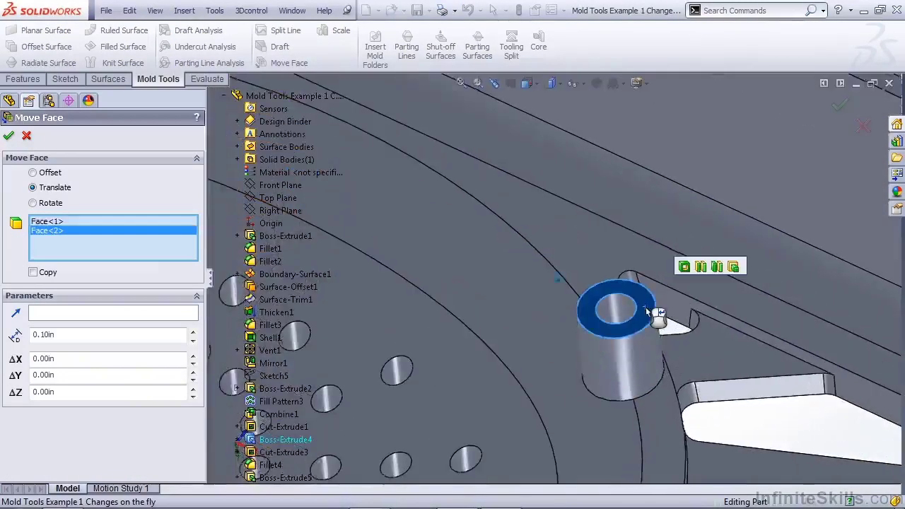
scroll(645, 307, up, 5)
scroll(645, 307, up, 2)
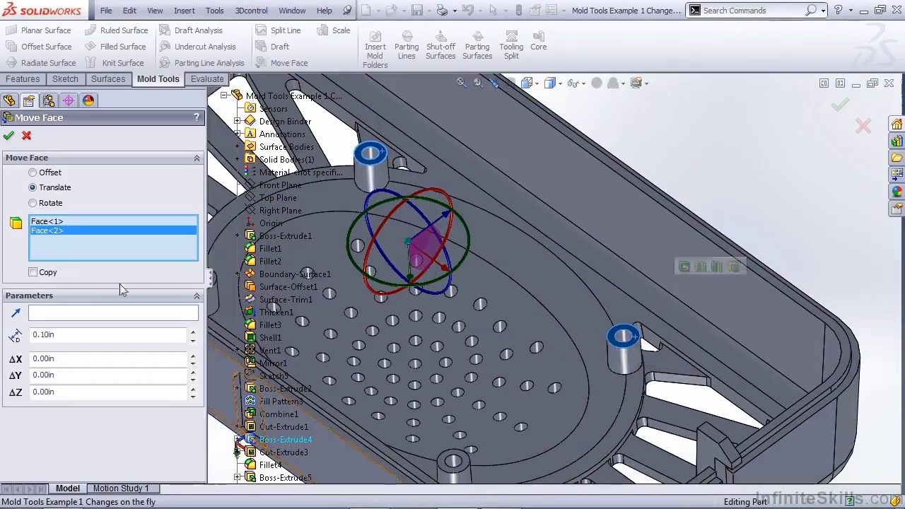
Translate the two boss faces 0.25 in relative to the Top Plane with the direction flipped, lengthening the bosses
click(85, 312)
click(277, 198)
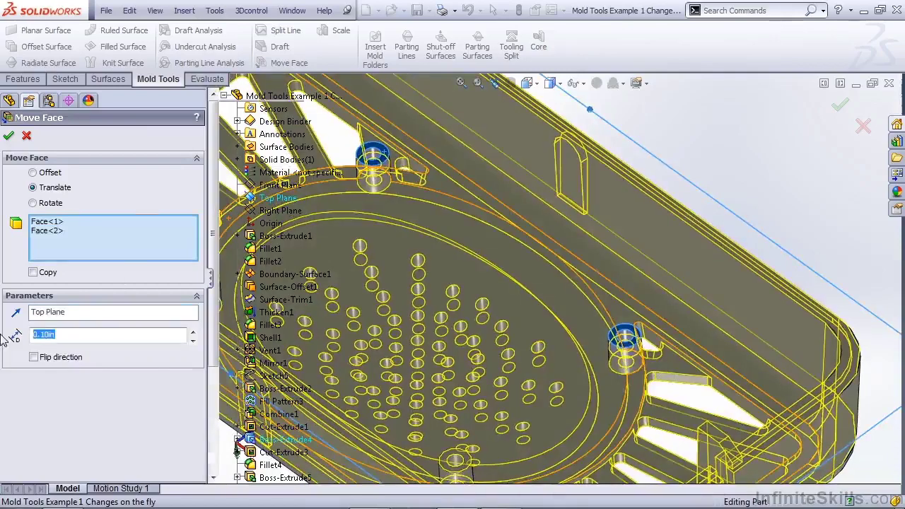
text(.25)
key(Return)
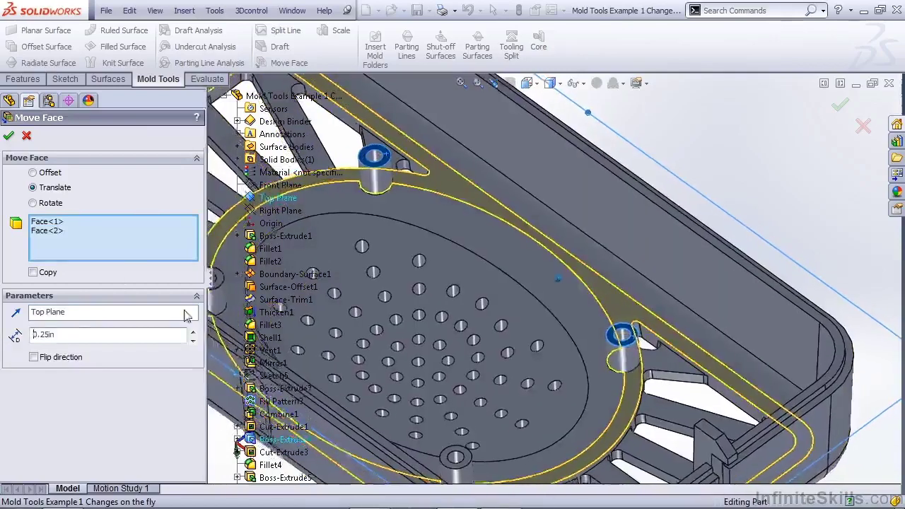
middle_drag(267, 325, 288, 306)
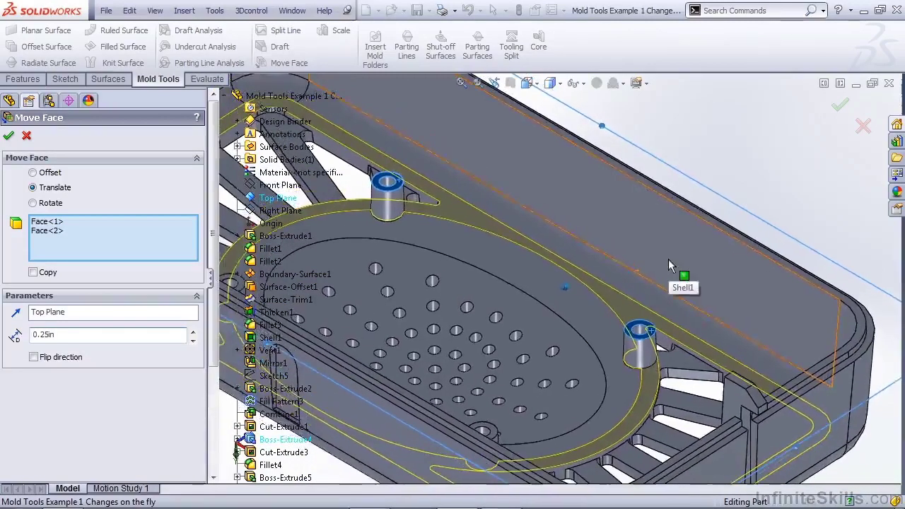
click(34, 358)
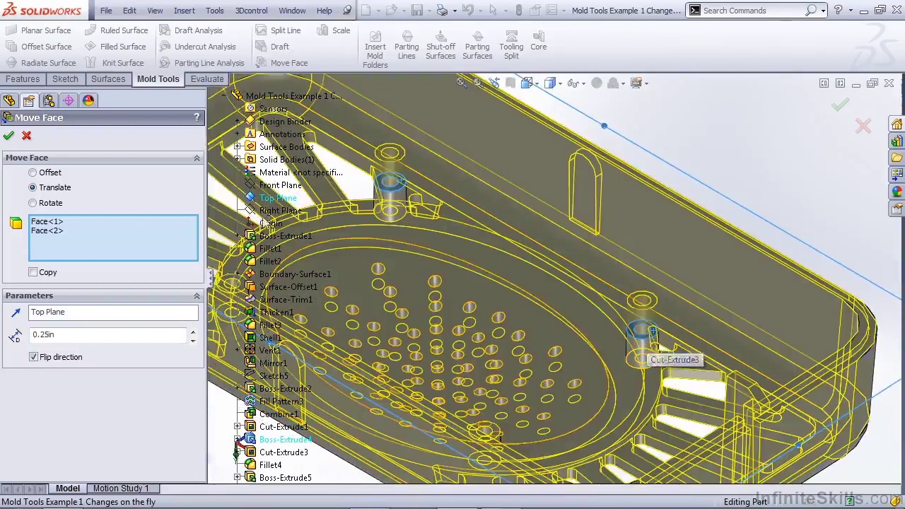
click(8, 135)
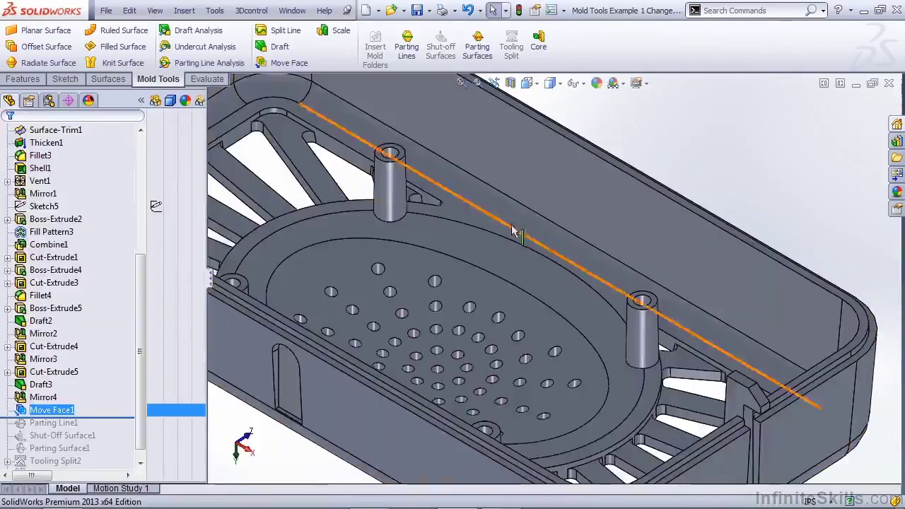
Check the draft of the lengthened bosses with a 1° draft analysis, using a boss end face as the pull direction
scroll(515, 235, up, 3)
middle_drag(518, 242, 517, 244)
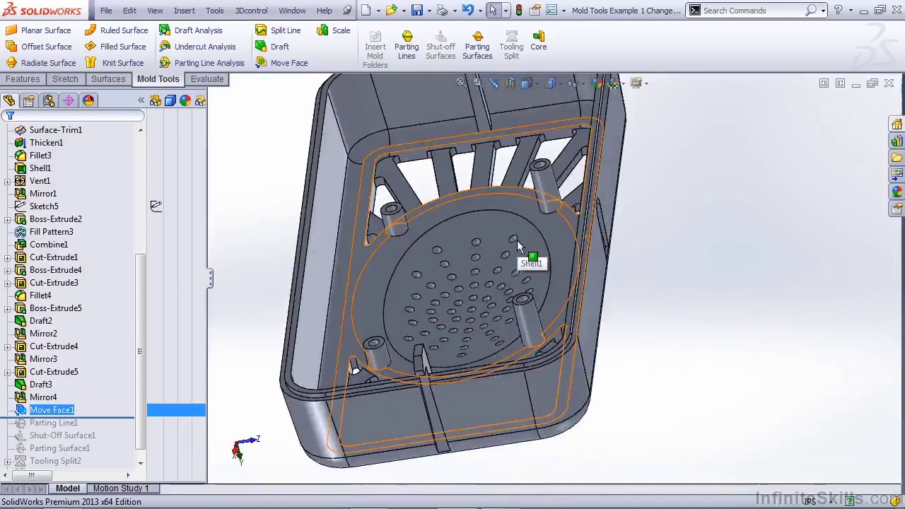
click(196, 35)
click(199, 31)
scroll(466, 205, down, 5)
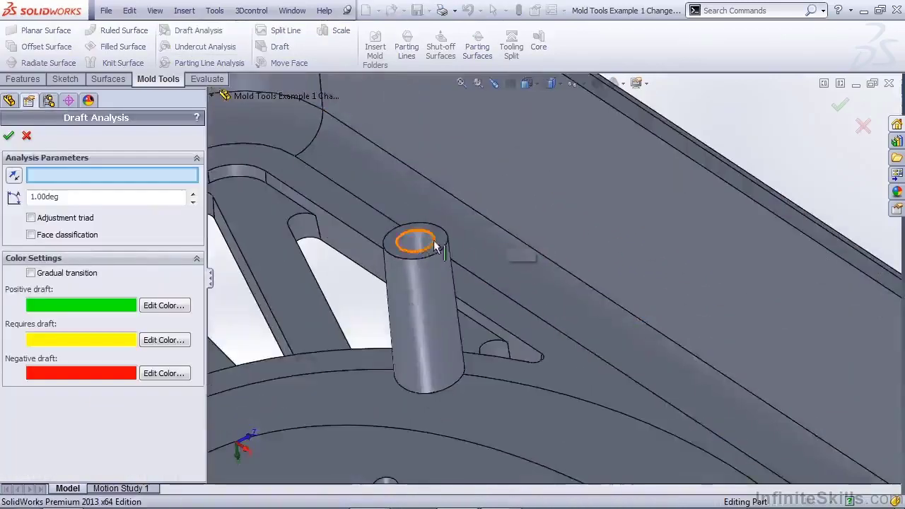
click(439, 241)
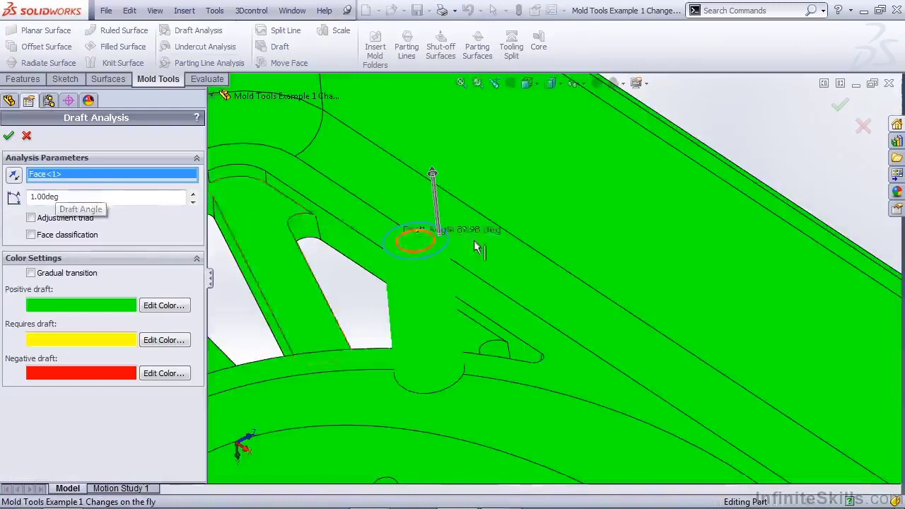
scroll(476, 243, up, 5)
scroll(501, 238, down, 3)
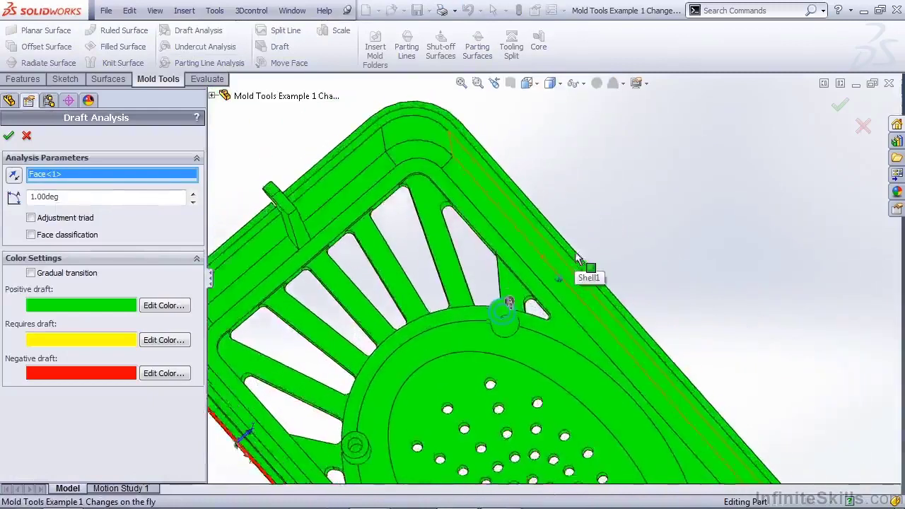
scroll(523, 321, down, 4)
middle_drag(516, 325, 522, 233)
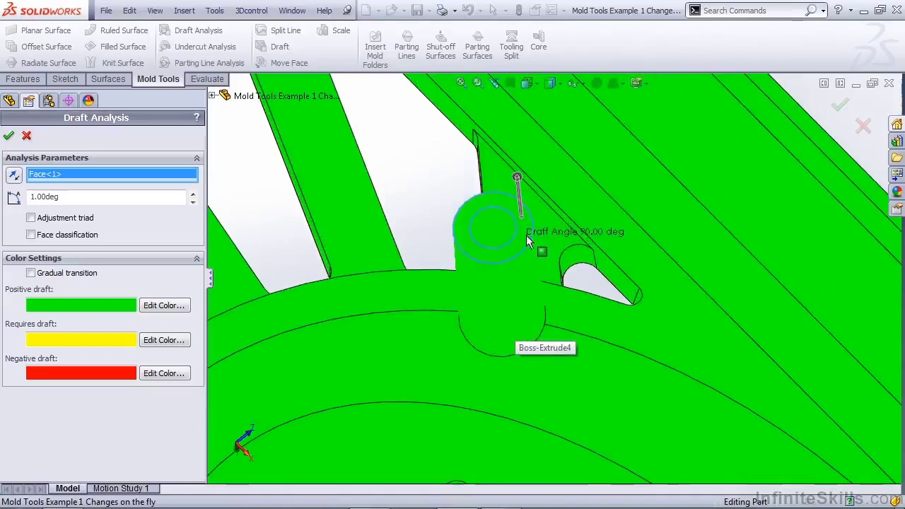
scroll(525, 234, up, 6)
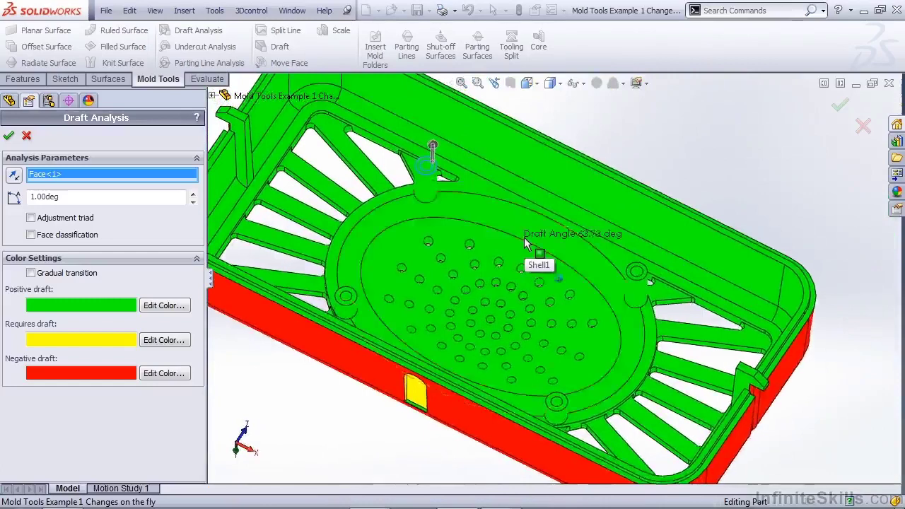
click(26, 135)
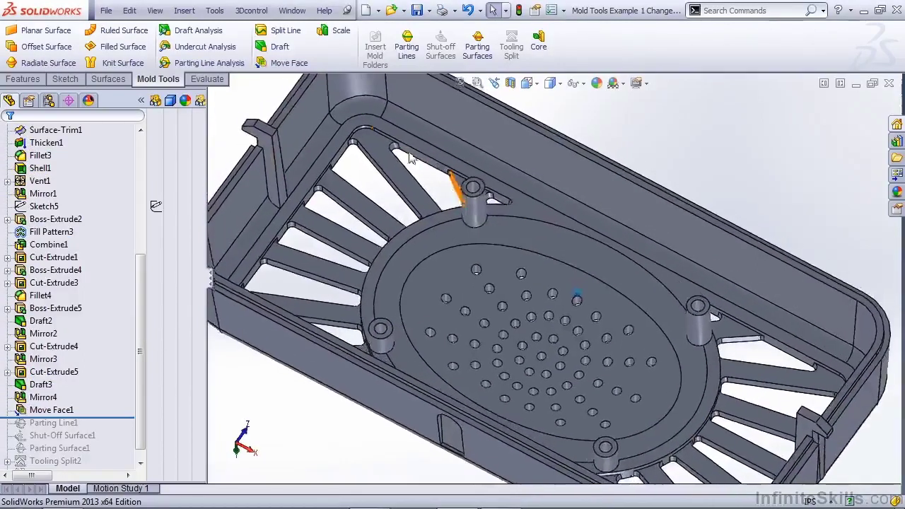
Use Move Face to translate the inner face of one vent rib 0.05 in relative to the Top Plane
click(290, 65)
scroll(297, 353, down, 5)
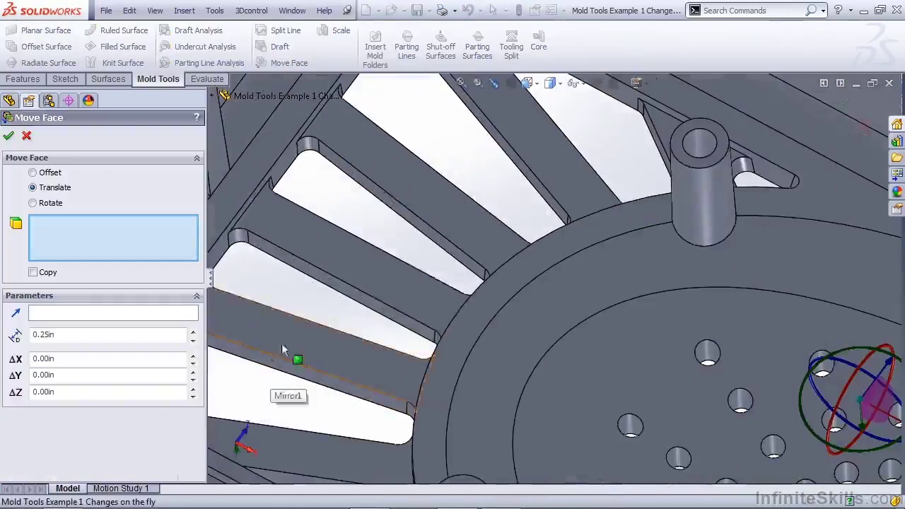
click(321, 246)
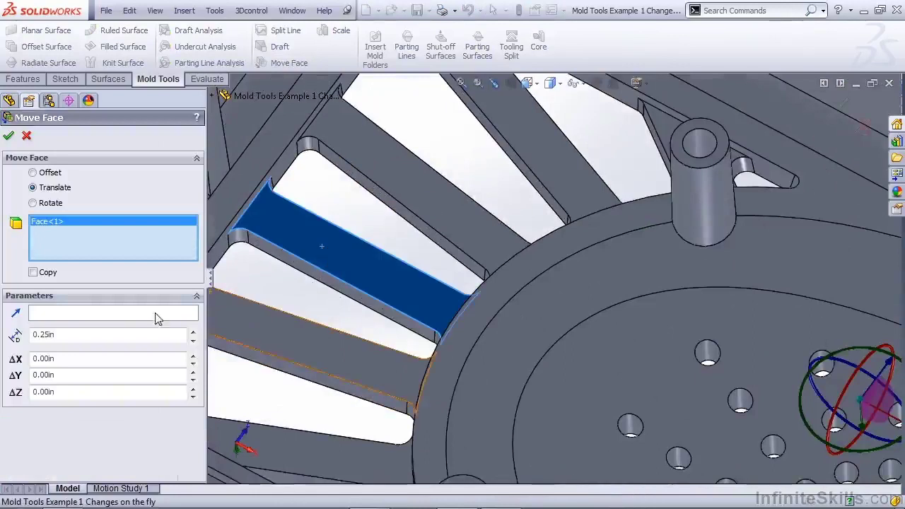
click(215, 98)
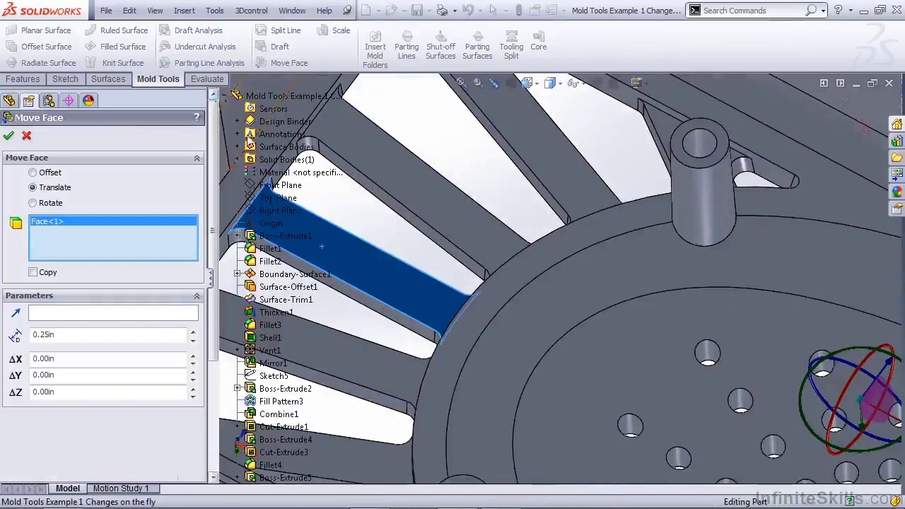
click(262, 199)
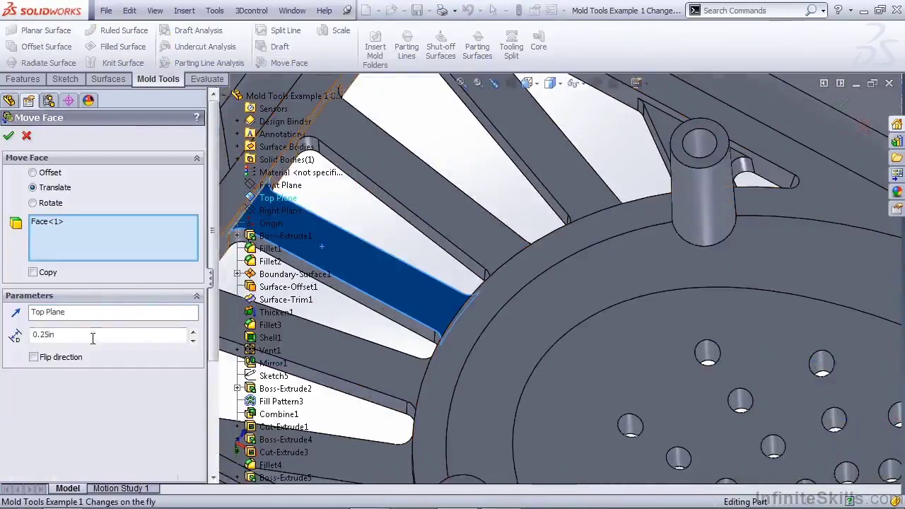
text(.05)
key(Return)
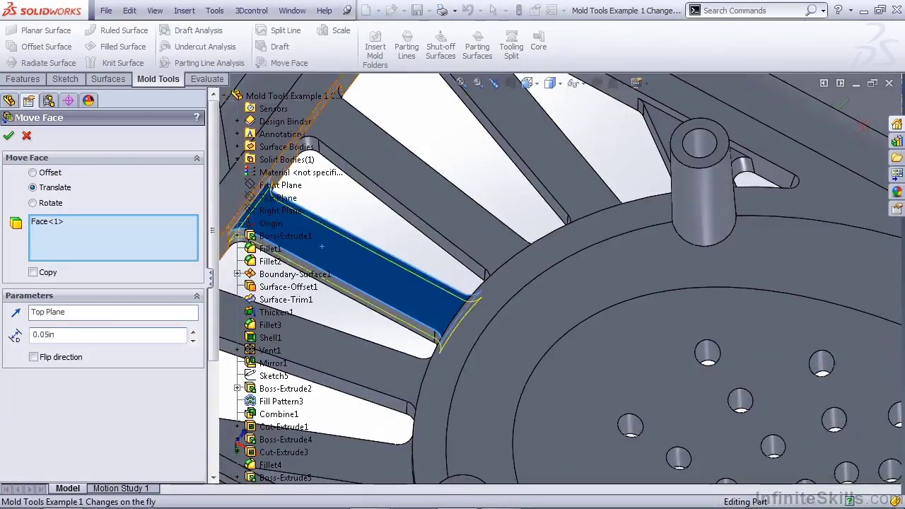
scroll(482, 261, down, 3)
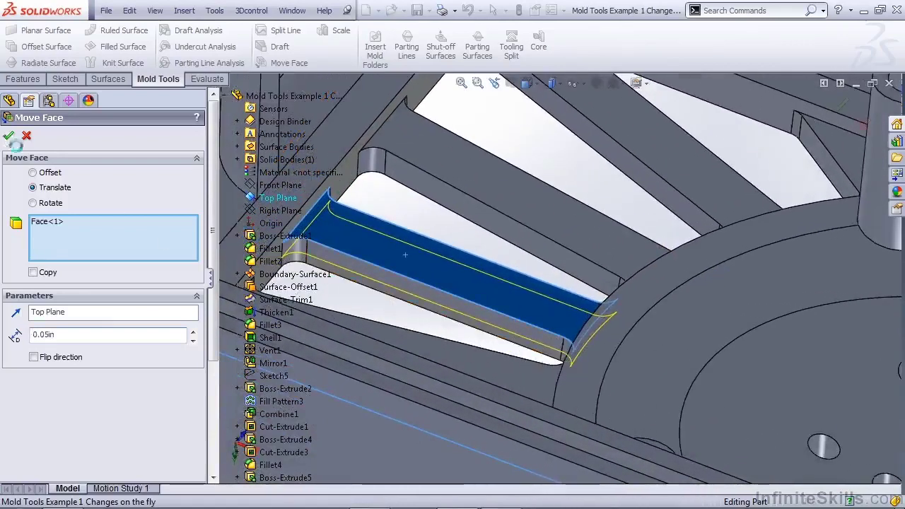
click(8, 135)
Examine the moved vent rib face and how its ends meet the circular ring and the neighbouring frame
middle_drag(418, 222, 607, 304)
scroll(609, 305, down, 3)
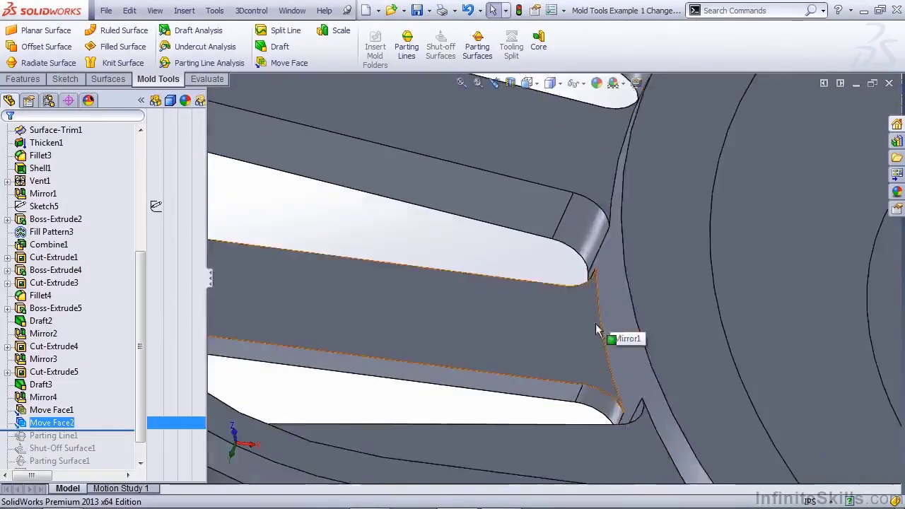
scroll(594, 326, down, 5)
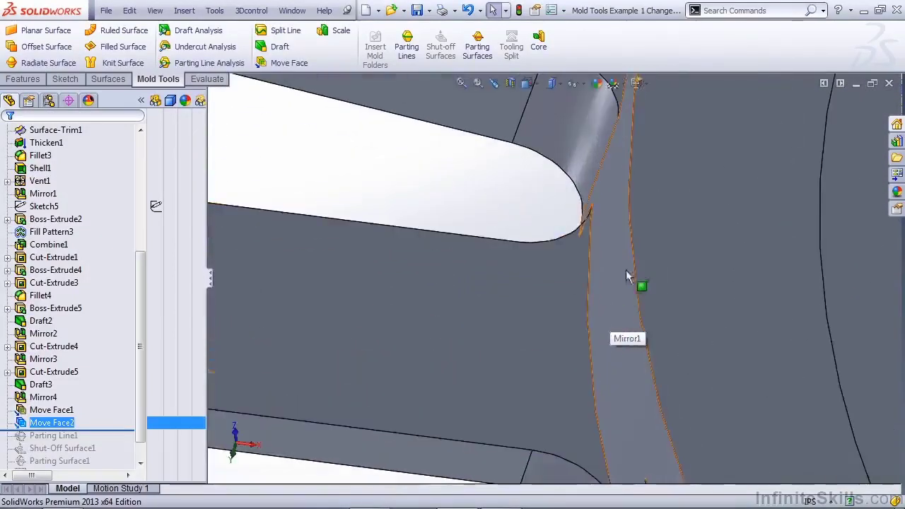
scroll(609, 256, up, 3)
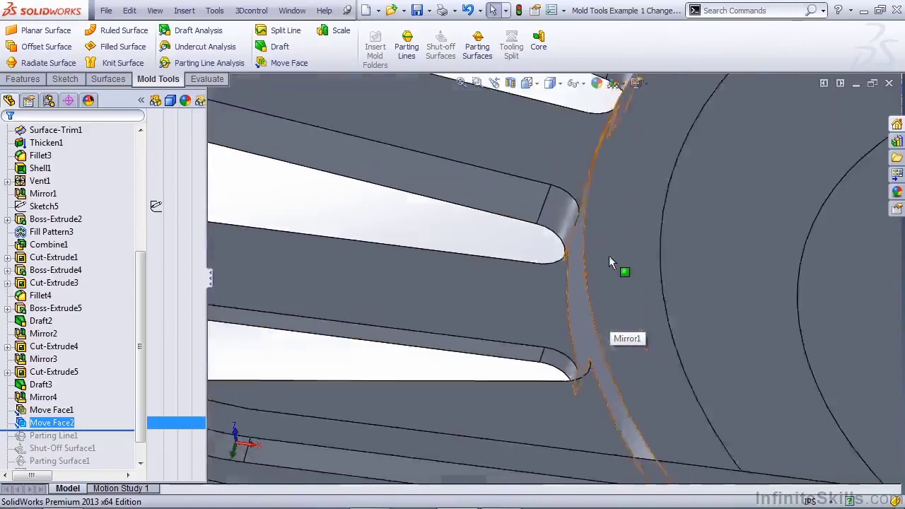
scroll(607, 251, down, 2)
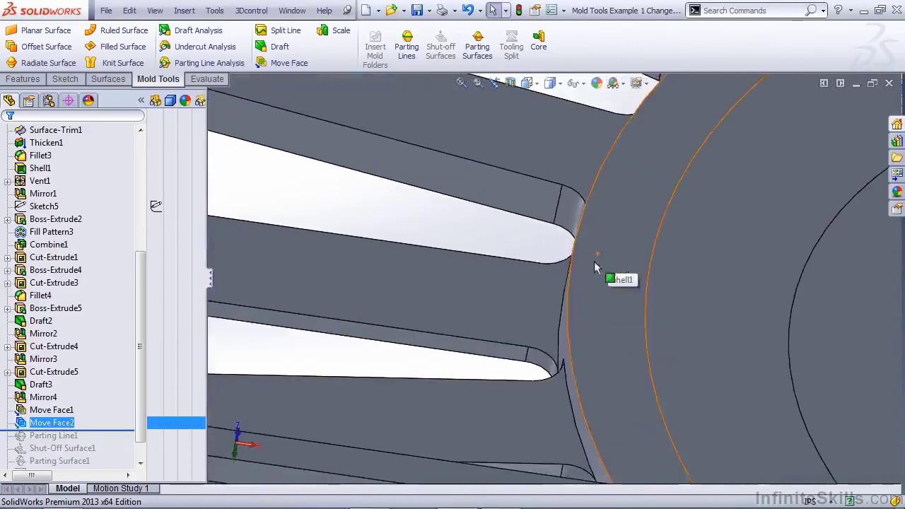
scroll(569, 290, up, 4)
middle_drag(568, 291, 489, 300)
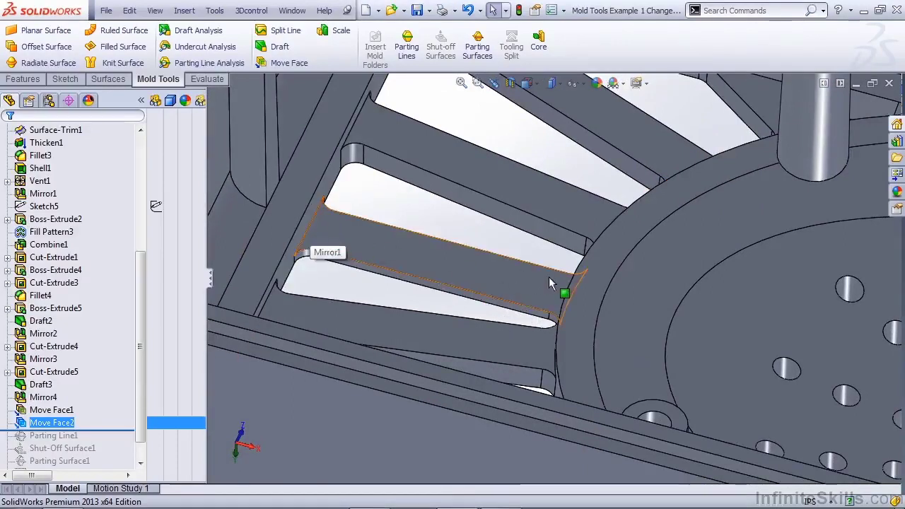
middle_drag(548, 276, 382, 234)
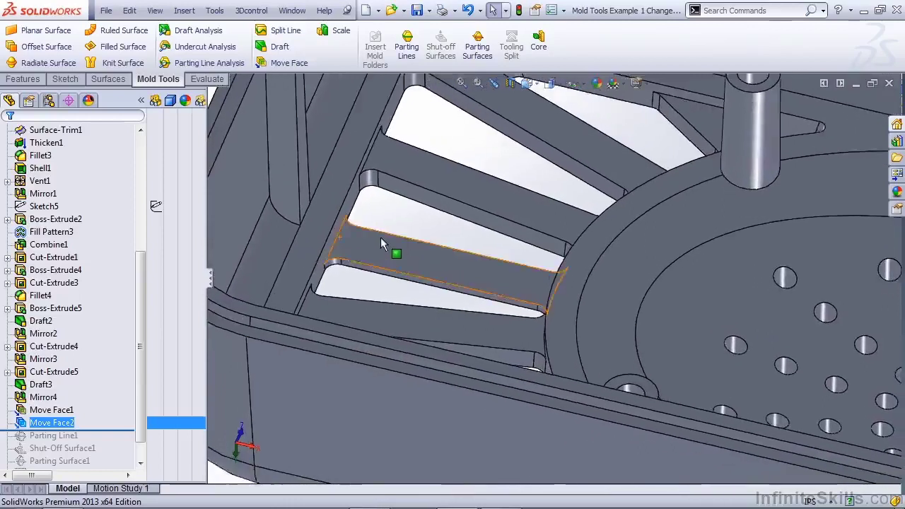
Roll the feature history forward past Core2 so the parting line, shut-off, parting surface, tooling split and core features rebuild
scroll(380, 237, up, 6)
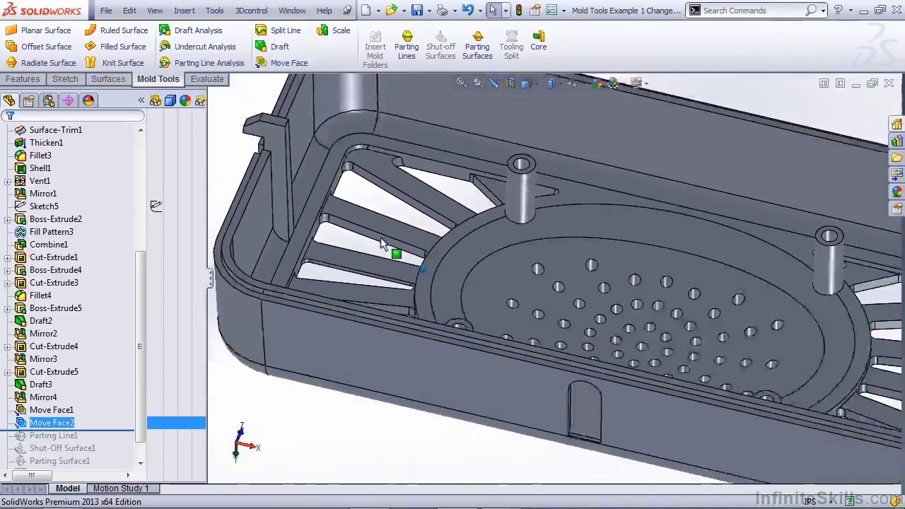
click(57, 448)
drag(113, 431, 112, 483)
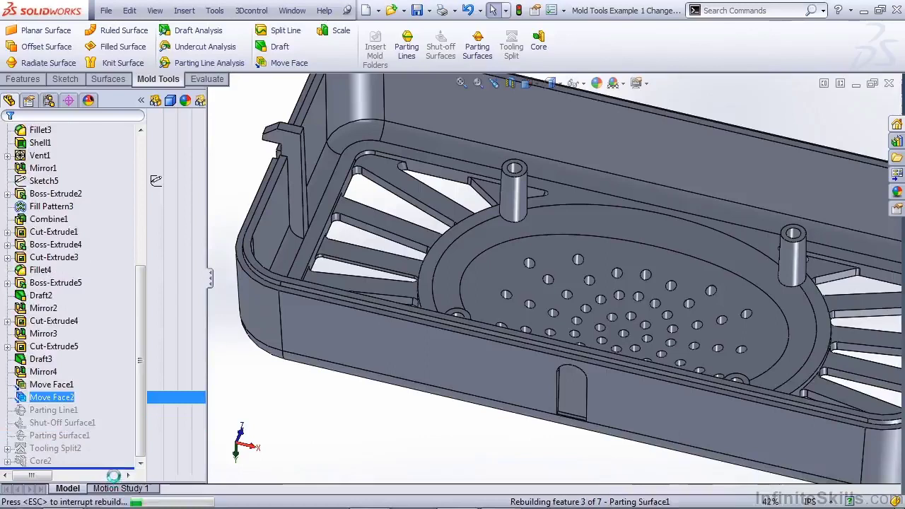
scroll(547, 277, up, 6)
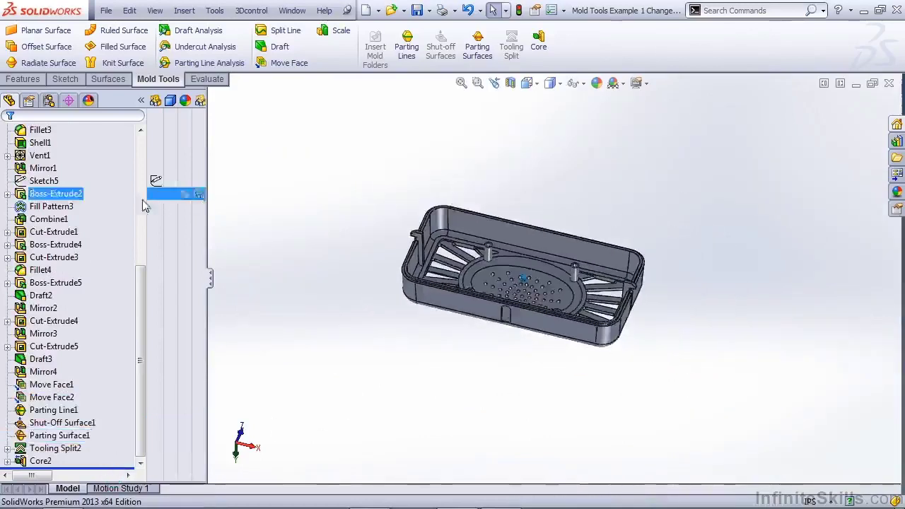
Show the Tooling Split2[1] solid body and hide the Parting Line1 cover body to expose that mold half
click(8, 194)
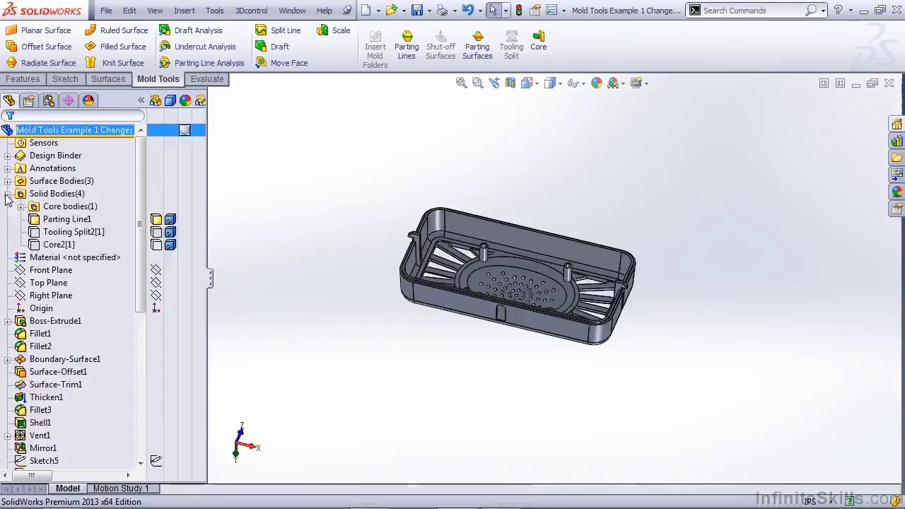
click(33, 232)
click(33, 232)
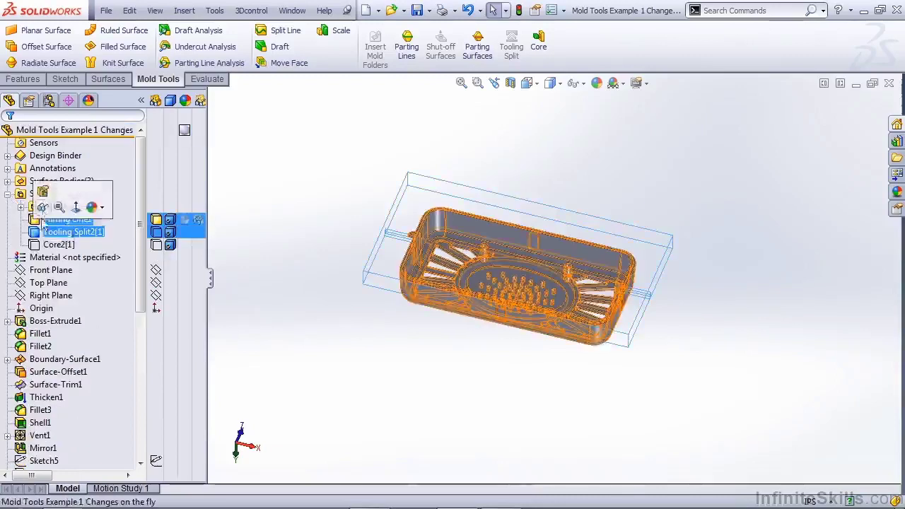
click(42, 207)
middle_drag(521, 229, 500, 251)
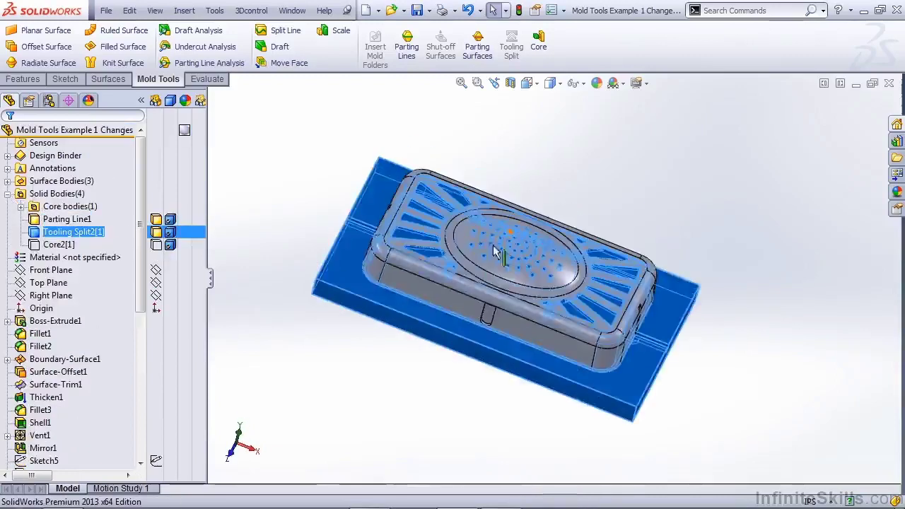
click(446, 288)
click(499, 253)
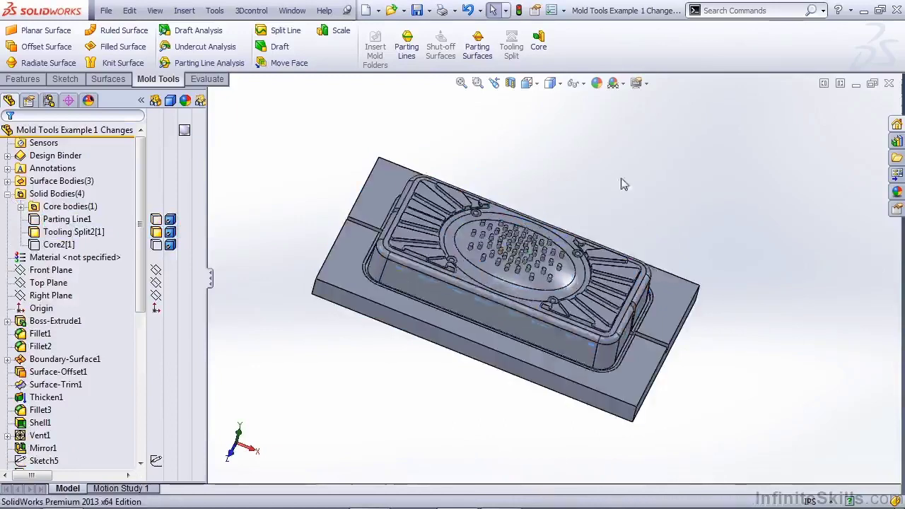
Examine the raised vent areas of the tooling body around the rib whose face was moved
middle_drag(622, 183, 587, 210)
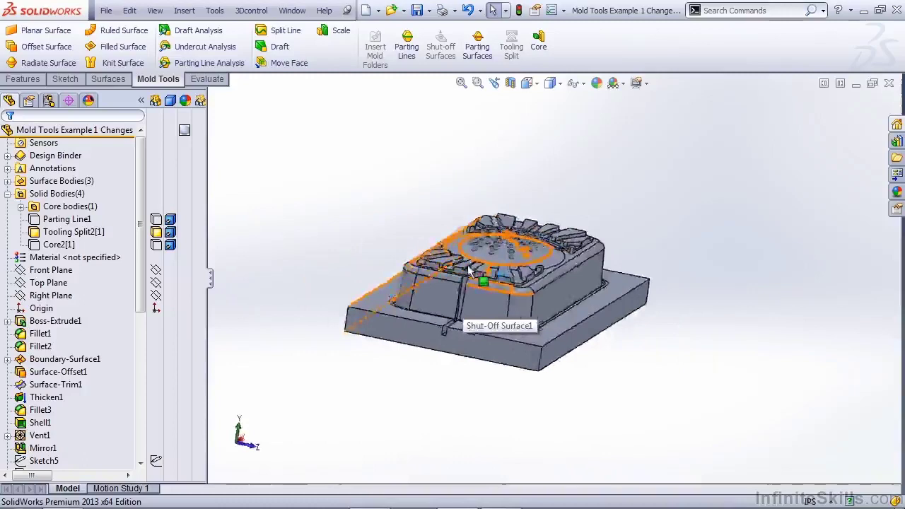
scroll(488, 276, down, 8)
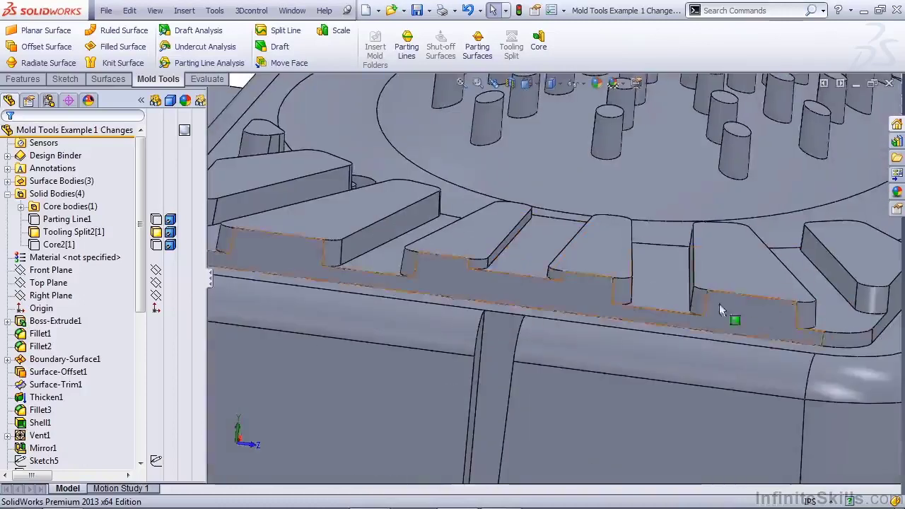
middle_drag(472, 281, 755, 390)
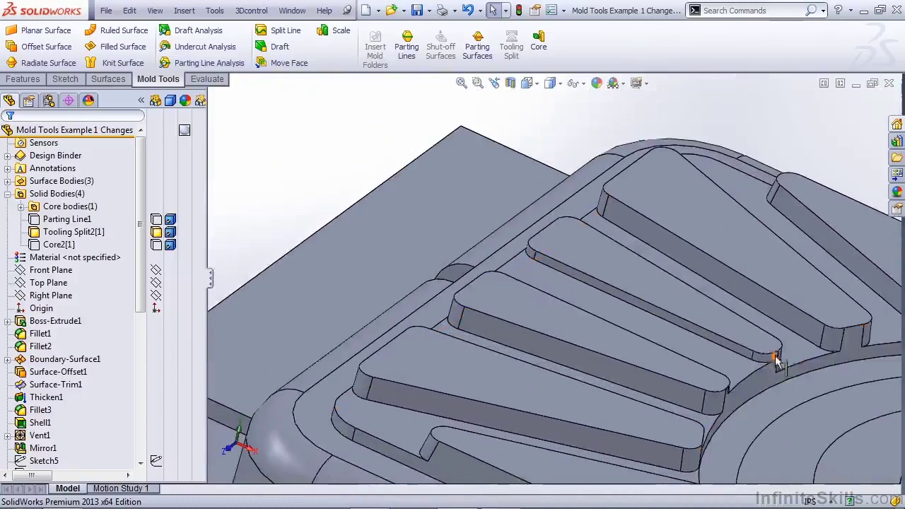
scroll(769, 364, up, 4)
middle_drag(769, 369, 615, 372)
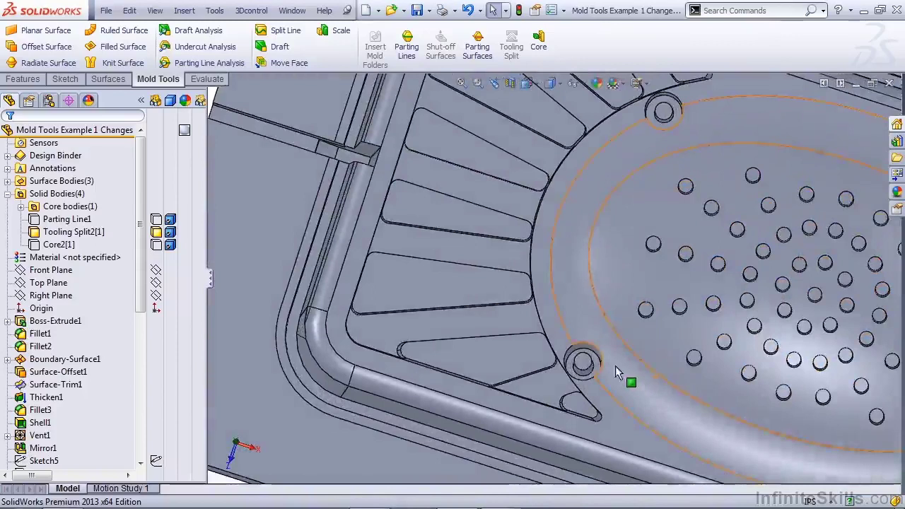
Measure the normal distance between two boss end faces on the tooling body and compare their depths from the front
scroll(583, 357, down, 3)
click(583, 350)
scroll(584, 350, up, 5)
middle_drag(585, 350, 542, 164)
scroll(544, 117, down, 5)
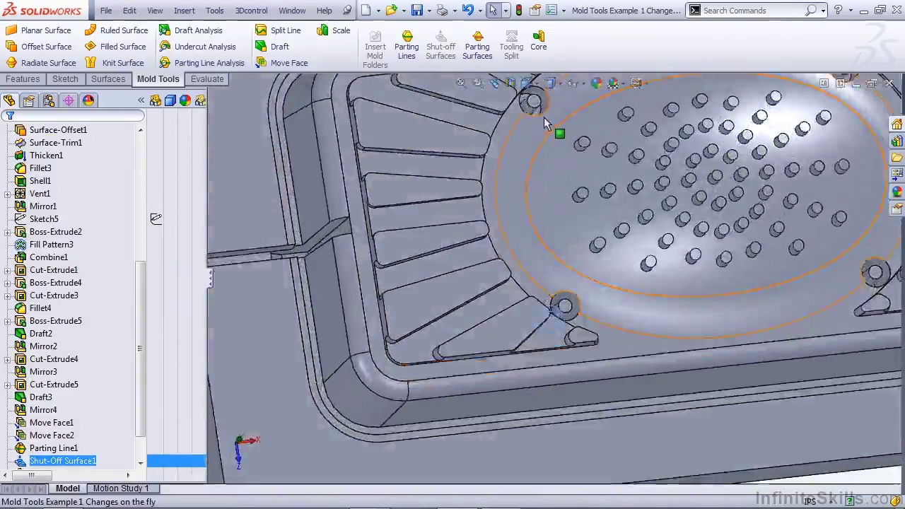
click(532, 164)
scroll(557, 242, up, 5)
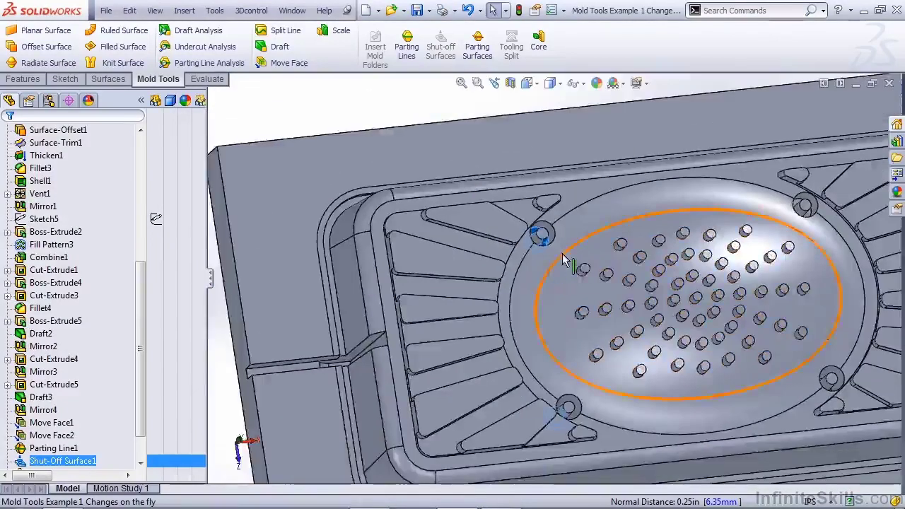
key(ctrl+1)
scroll(493, 284, down, 5)
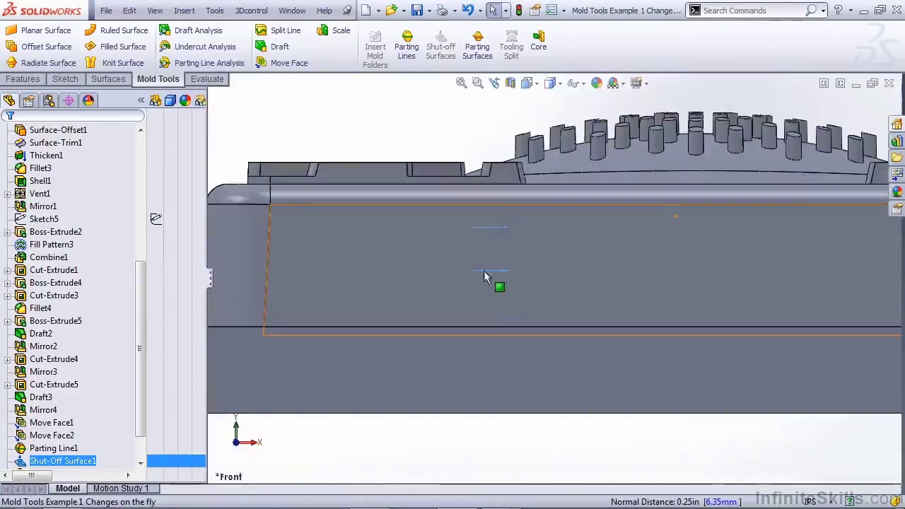
scroll(509, 258, up, 5)
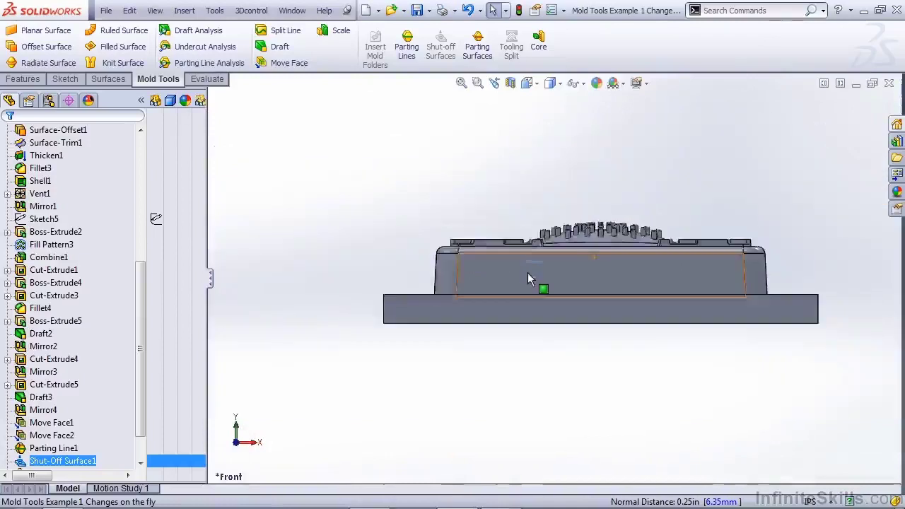
middle_drag(527, 272, 497, 357)
click(262, 376)
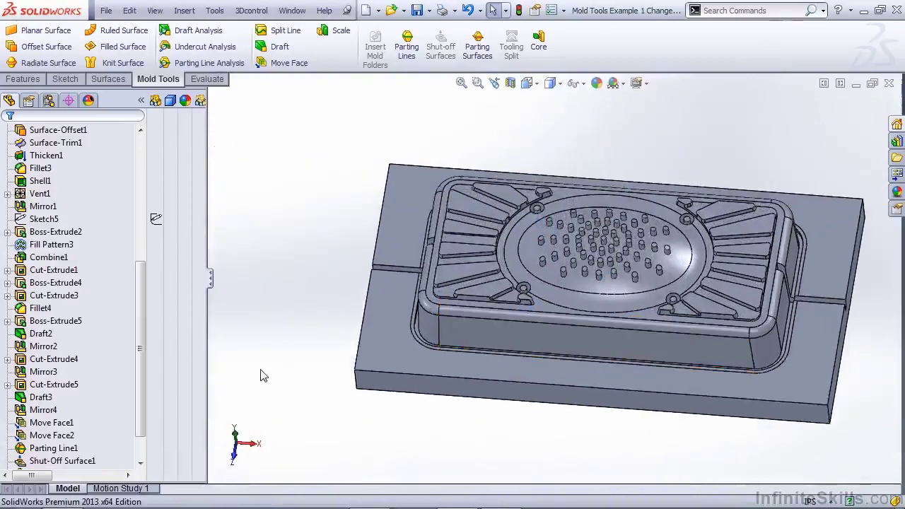